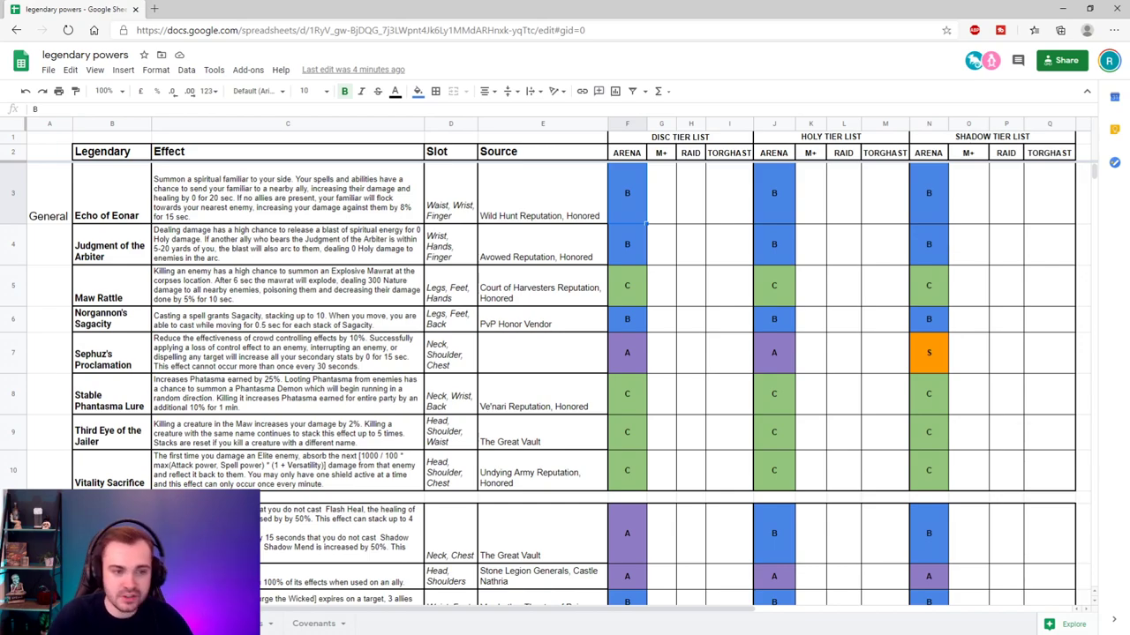
# - Review the effects of Echo of Eonar, Judgment of the Arbiter and Maw Rattle with their Disc arena ratings
pyautogui.click(111, 193)
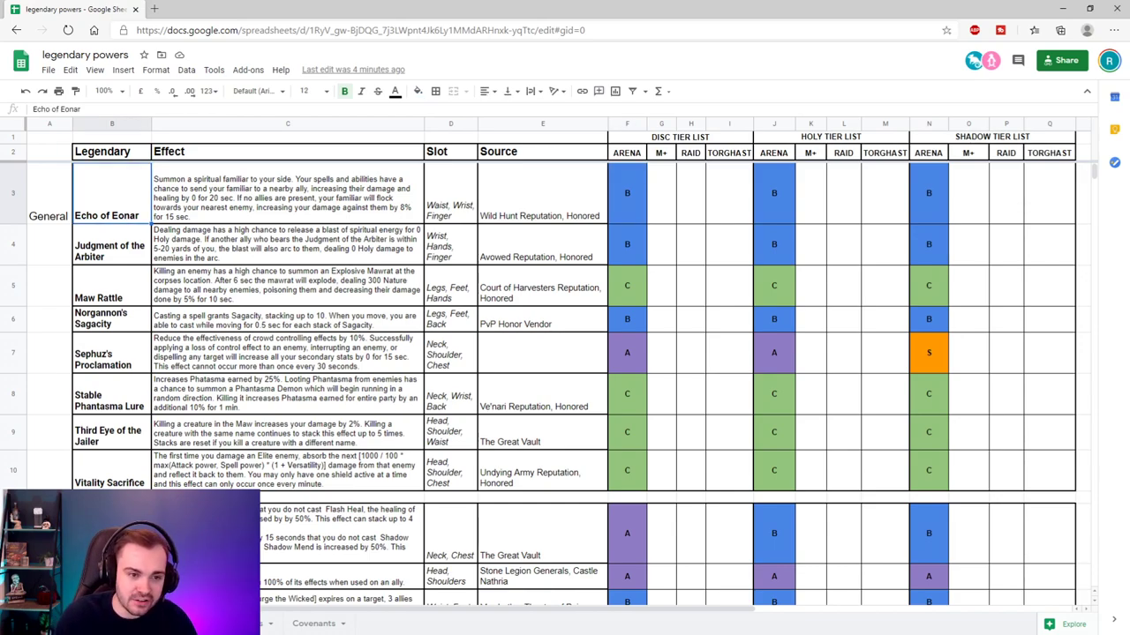
pyautogui.click(288, 193)
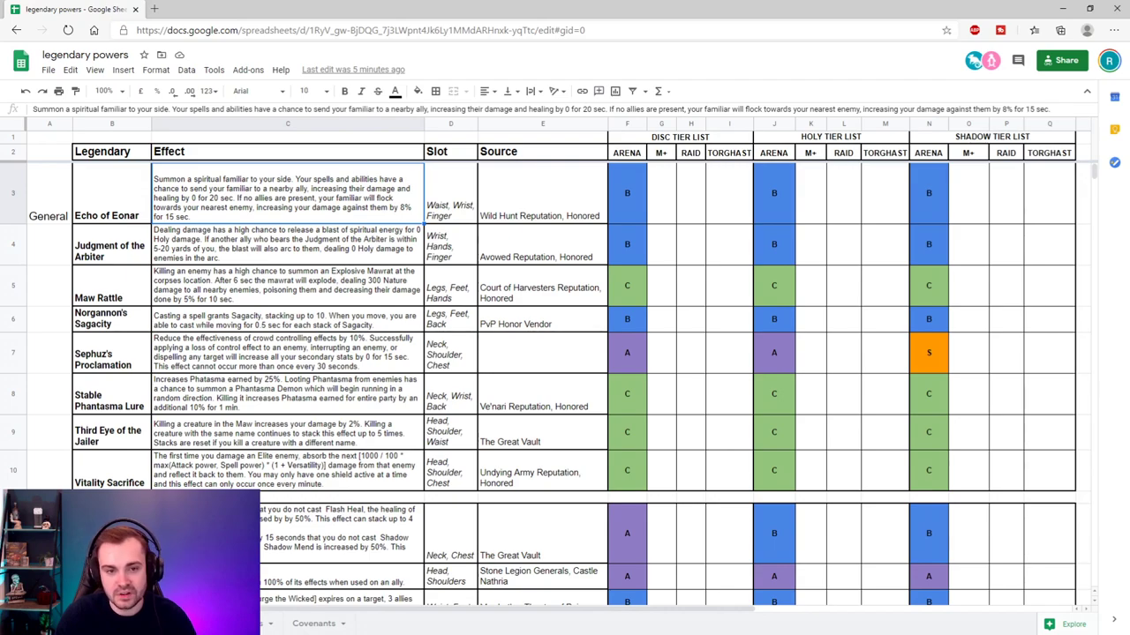
pyautogui.click(627, 194)
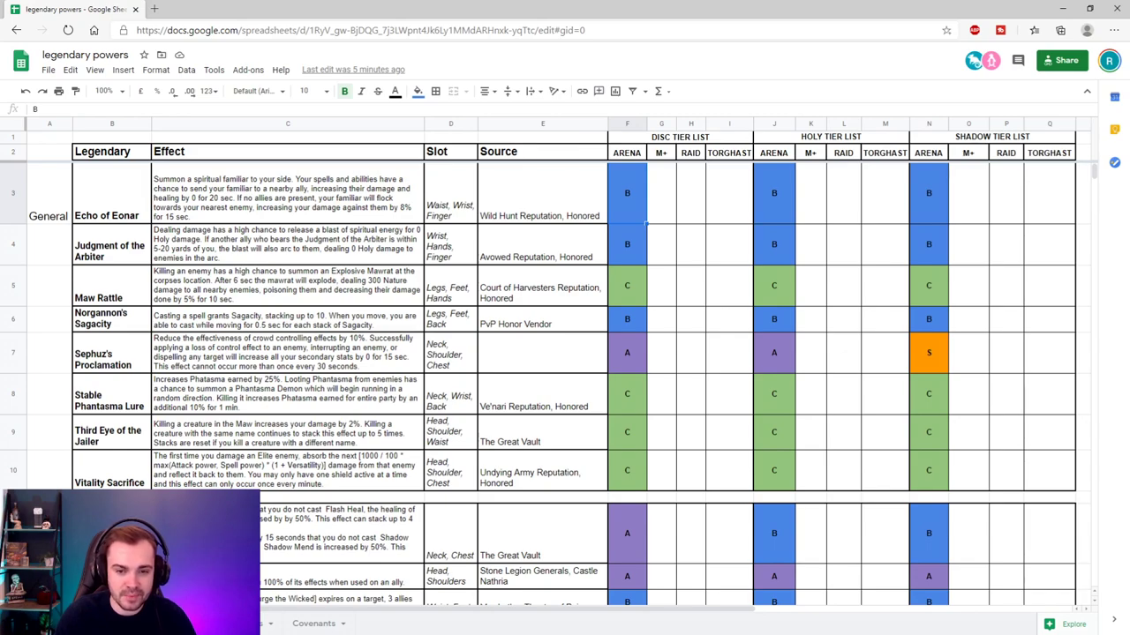
pyautogui.click(288, 243)
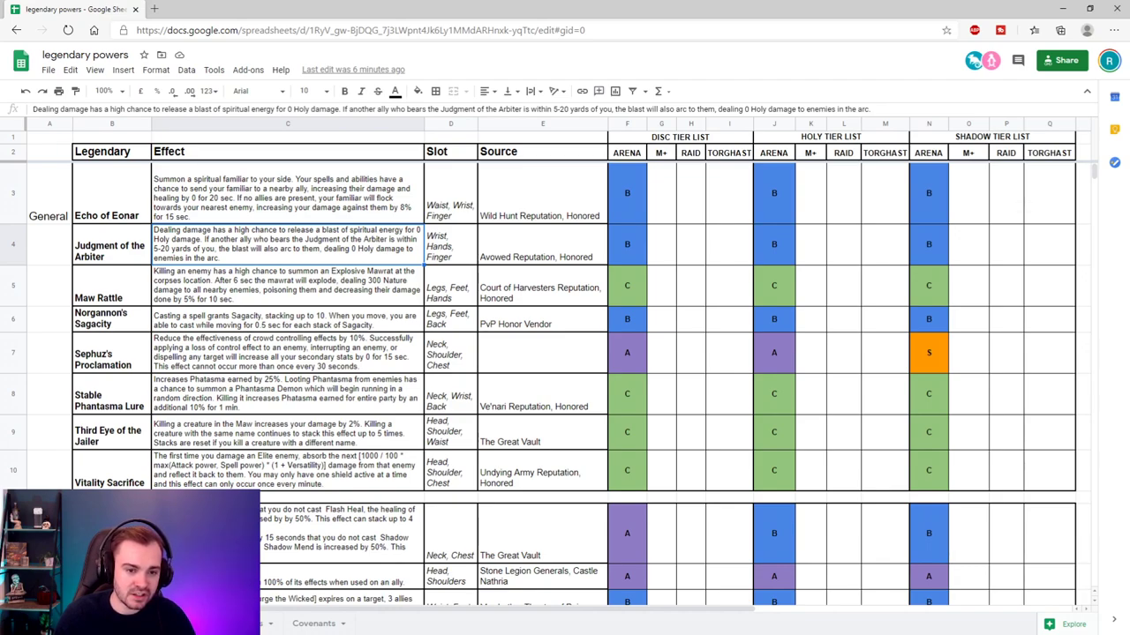
pyautogui.click(287, 285)
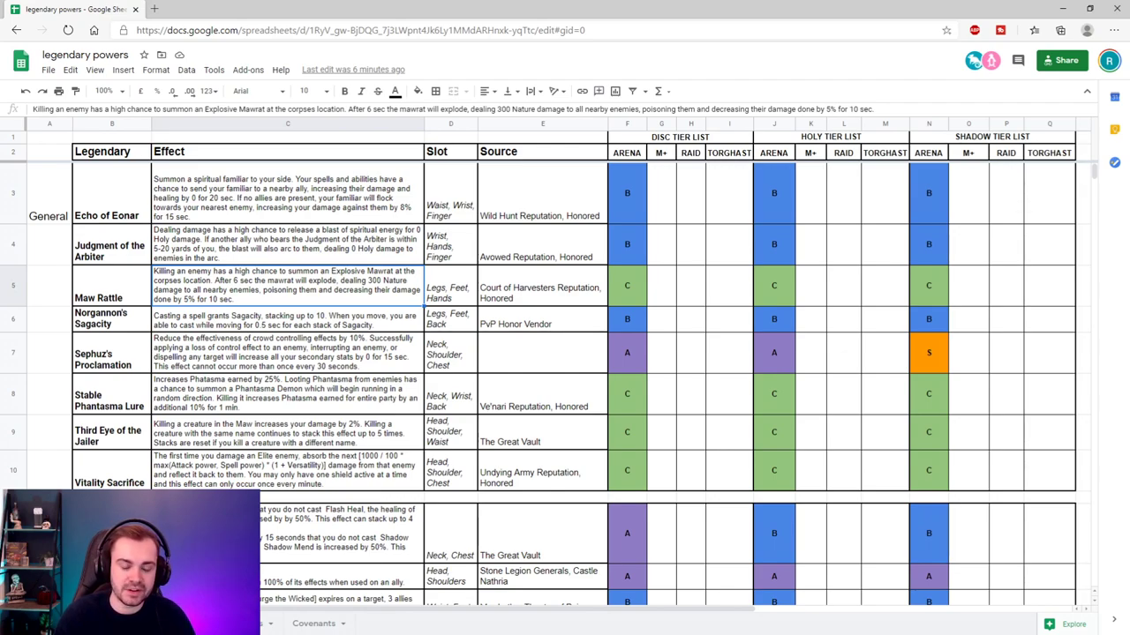
pyautogui.click(626, 285)
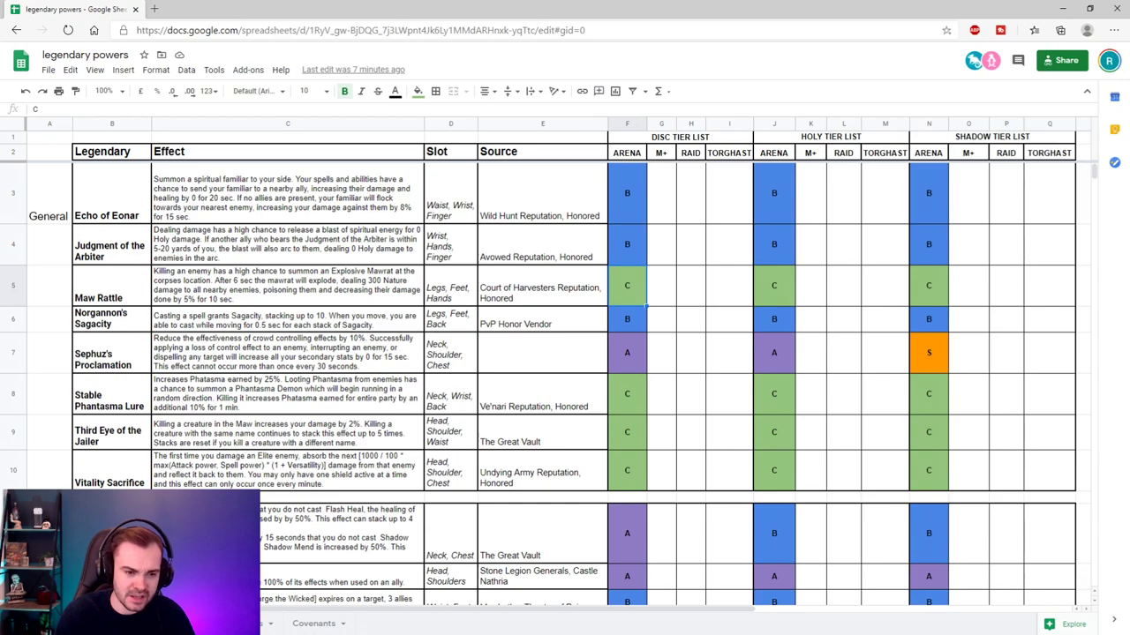
# - Review Sephuz's Proclamation and the Disc arena ratings of Stable Phantasma Lure, Third Eye of the Jailer and Vitality Sacrifice
pyautogui.click(287, 352)
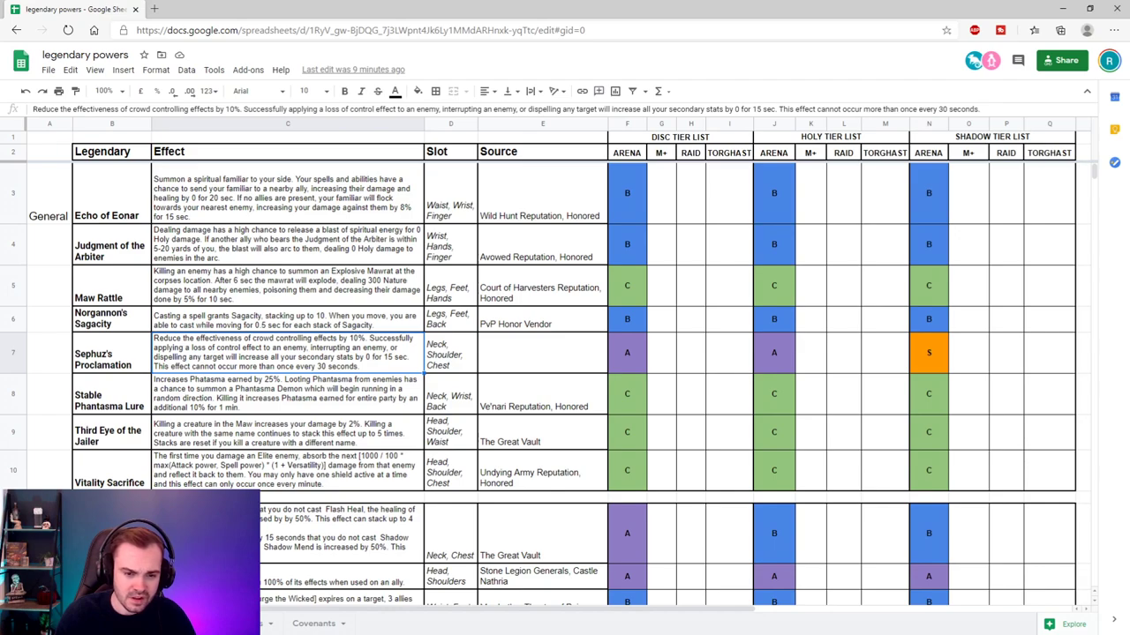
pyautogui.click(626, 353)
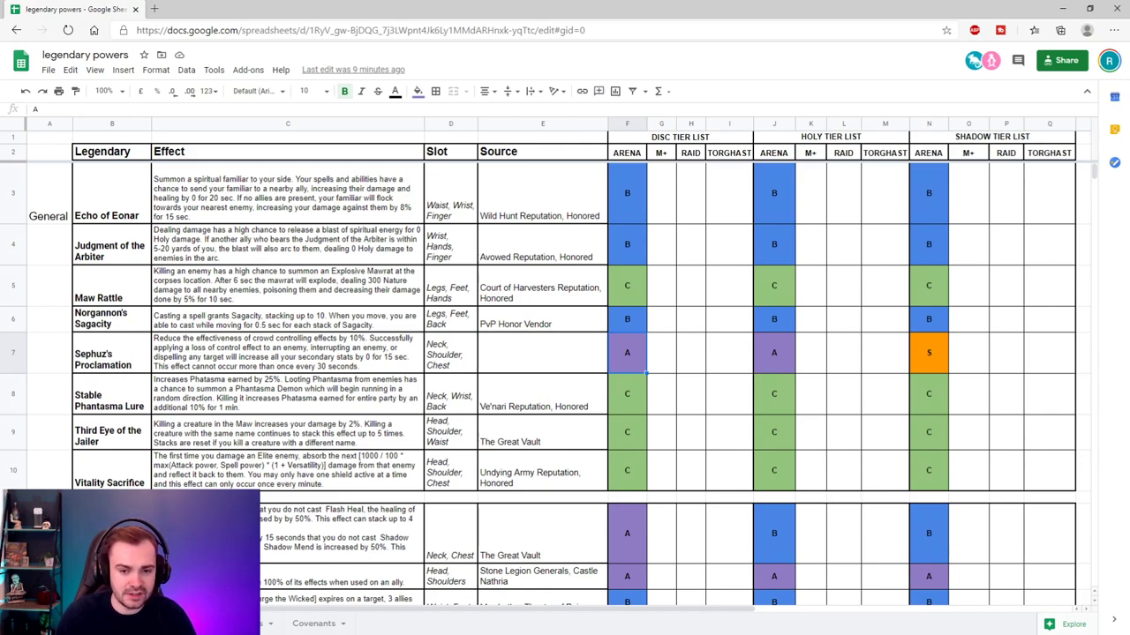
pyautogui.click(626, 394)
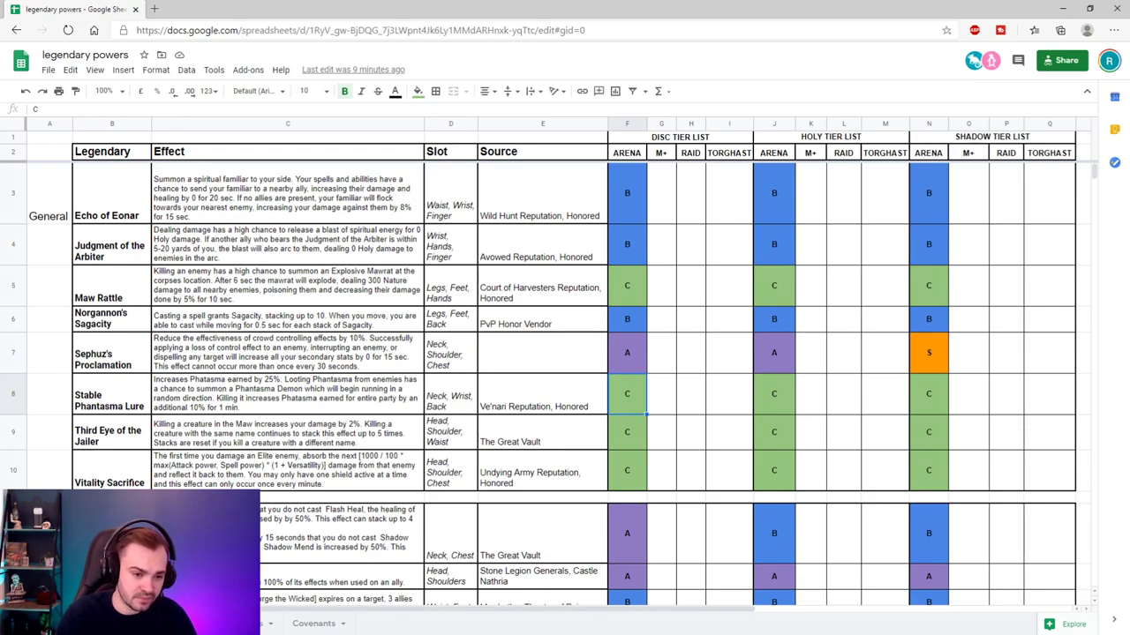
pyautogui.click(627, 432)
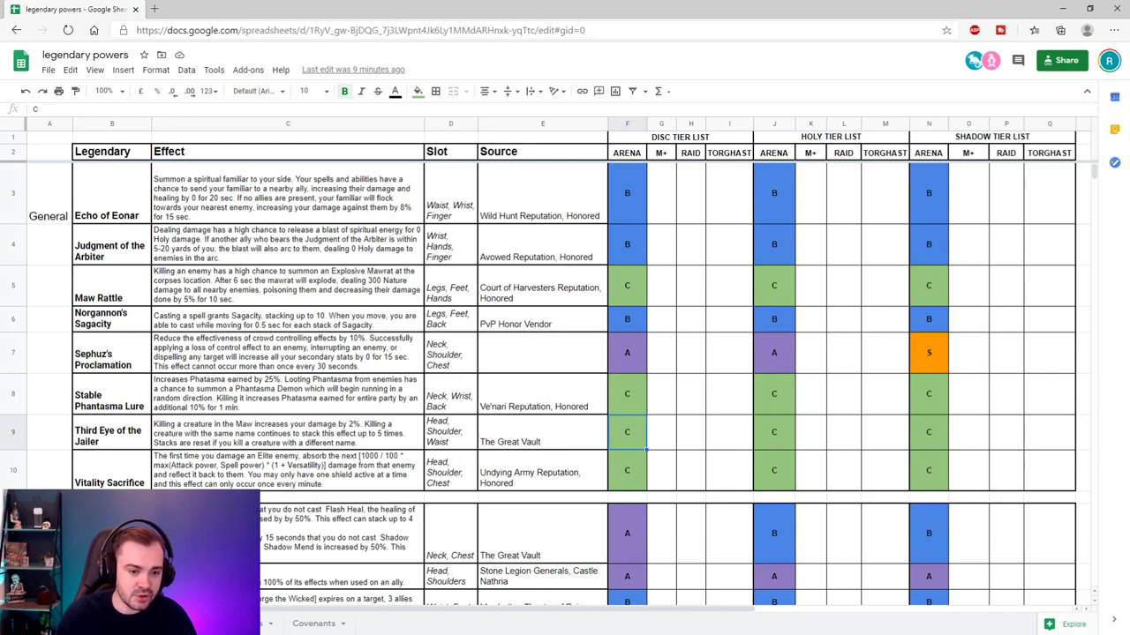
pyautogui.click(627, 471)
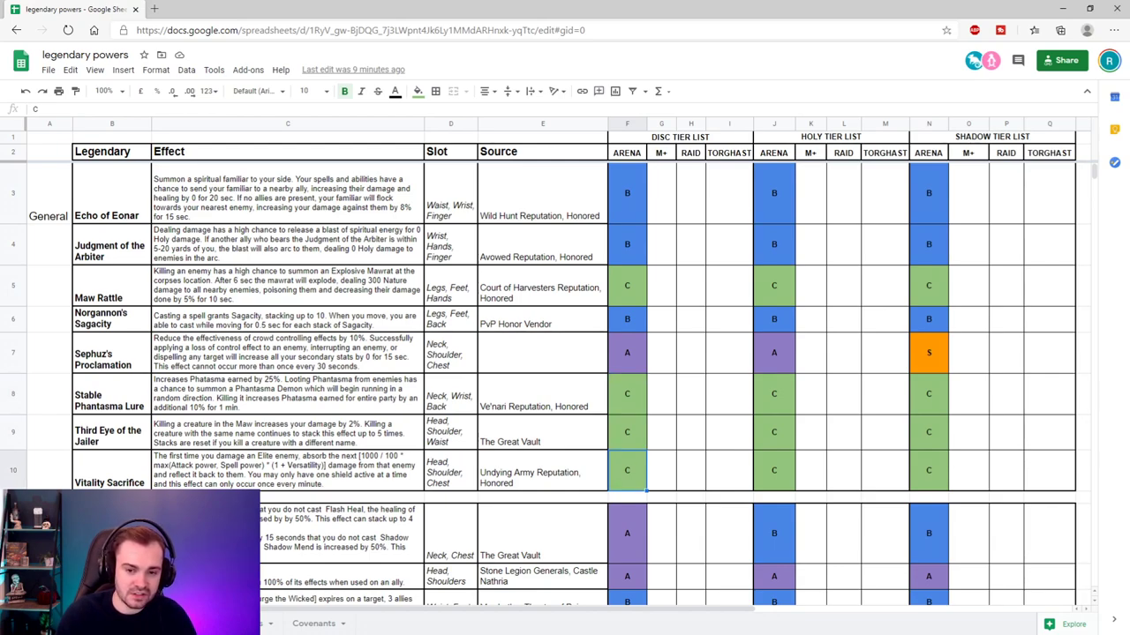
pyautogui.click(691, 393)
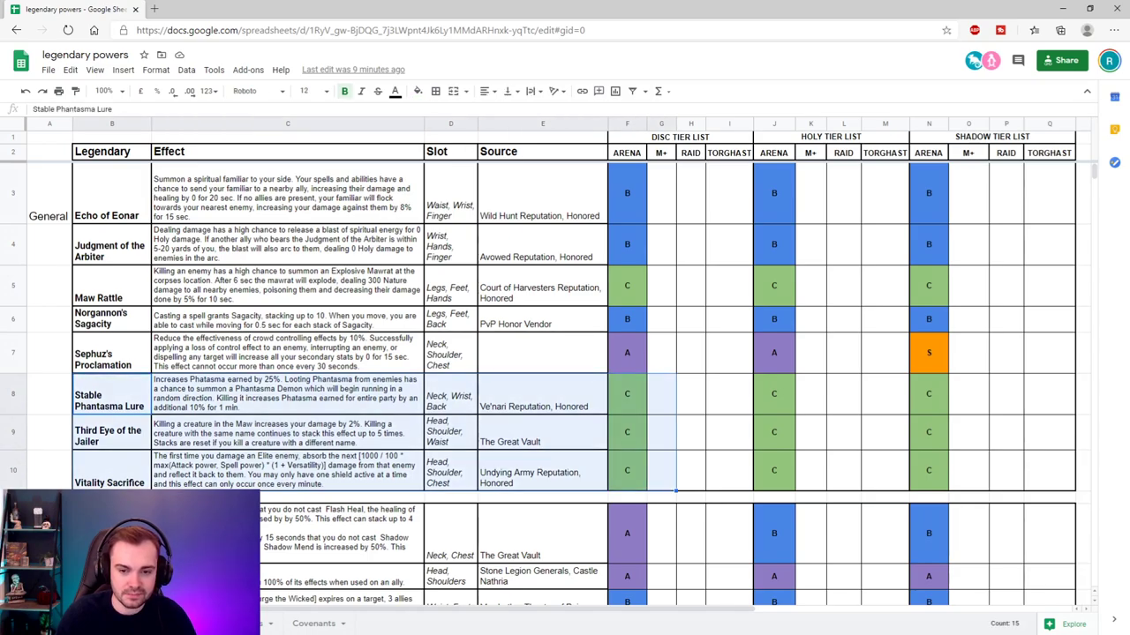
# - Look over the class sections below the General legendaries and highlight the Priest group from Measured Contemplation to Vault of Heavens
pyautogui.scroll(-5, 573, 384)
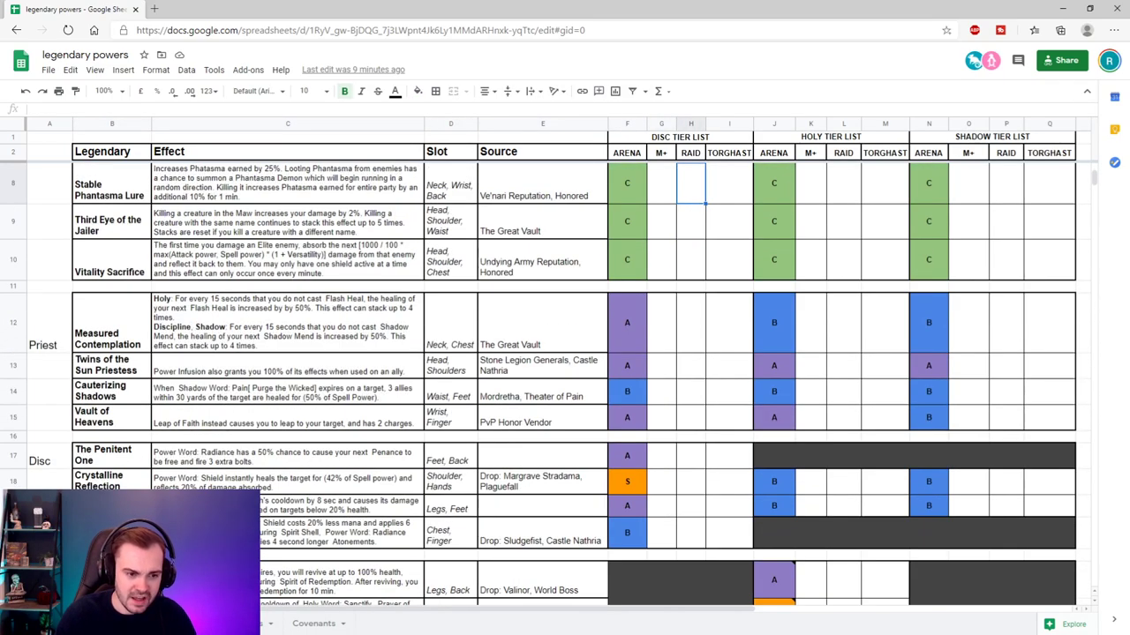
pyautogui.scroll(-1, 574, 385)
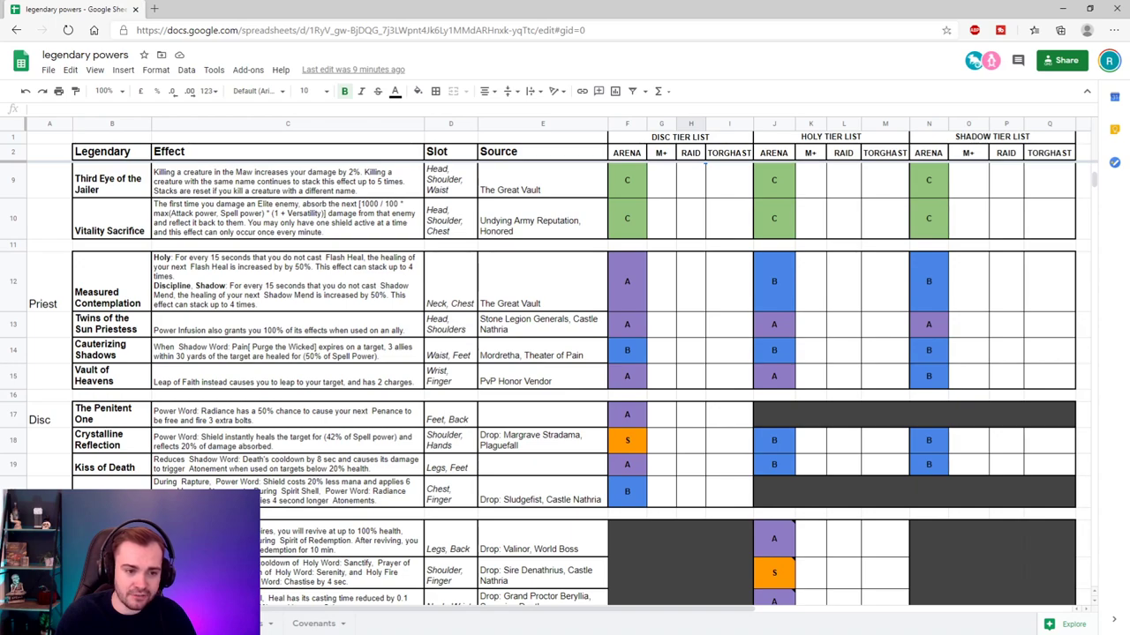
pyautogui.scroll(-4, 574, 385)
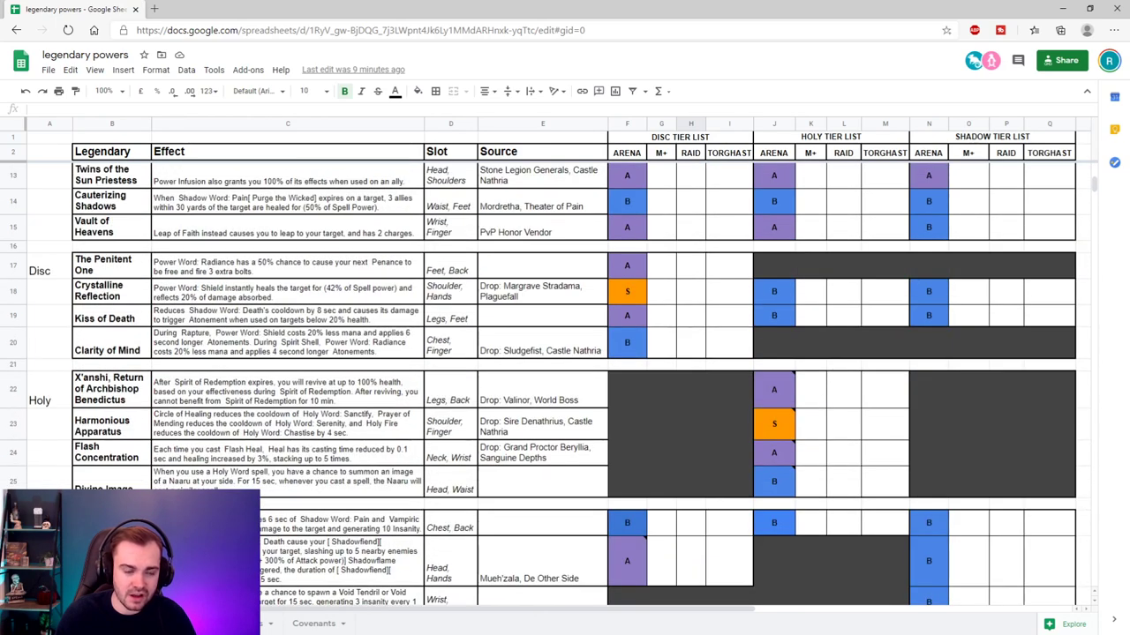
pyautogui.scroll(1, 573, 384)
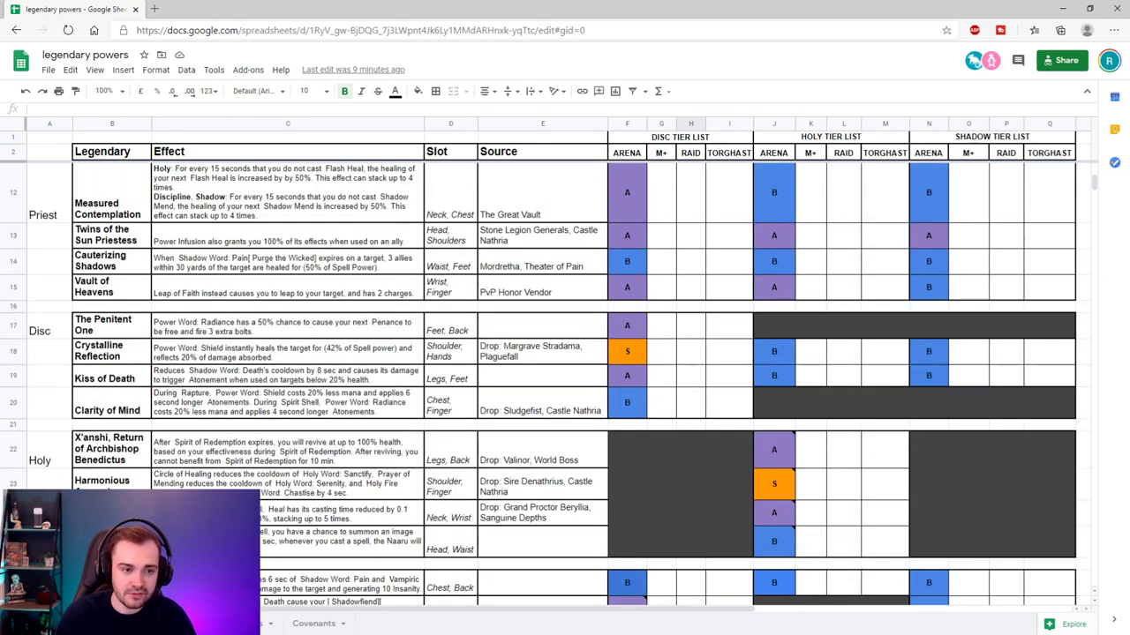
pyautogui.moveTo(111, 203); pyautogui.dragTo(542, 287)
pyautogui.hotkey('shift', 'Right')
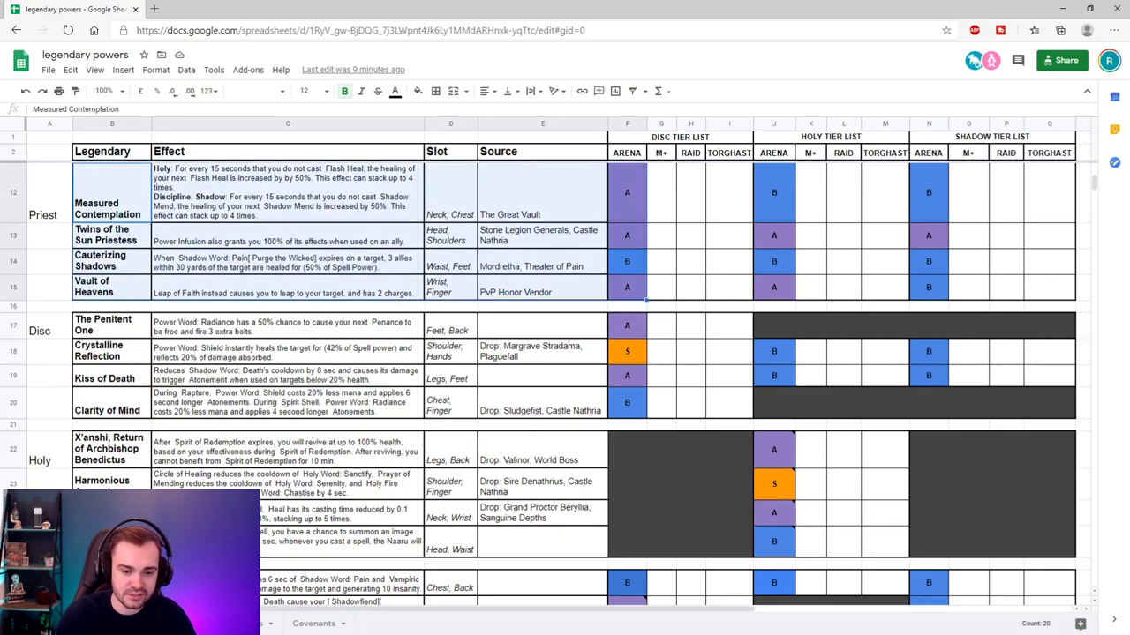
pyautogui.scroll(-1, 574, 384)
pyautogui.scroll(3, 573, 385)
pyautogui.click(287, 380)
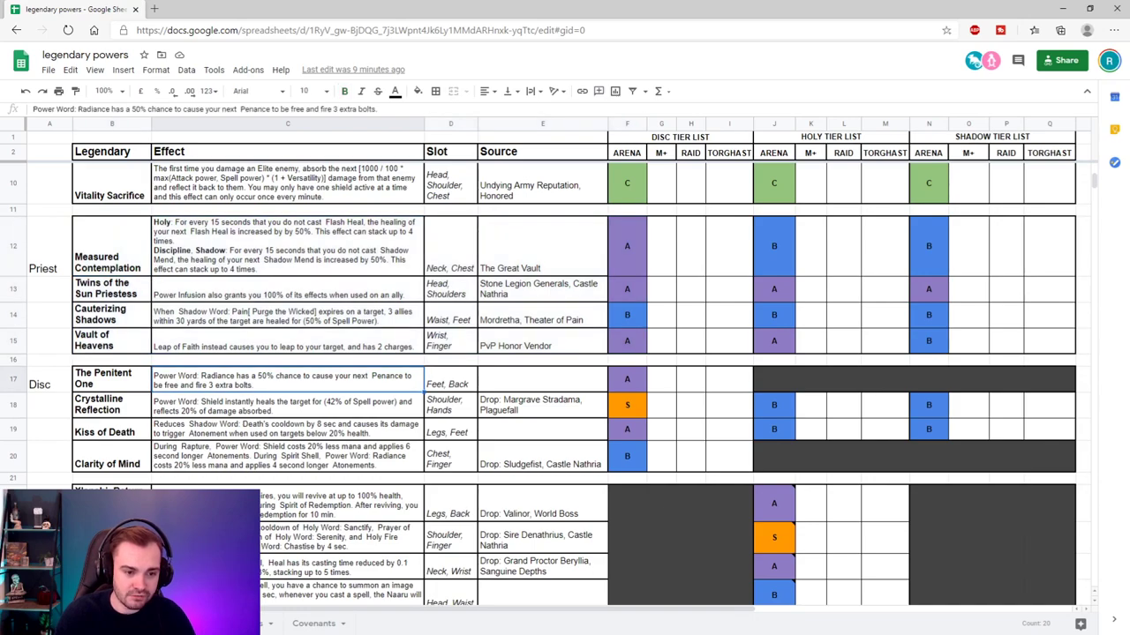
pyautogui.moveTo(111, 247); pyautogui.dragTo(542, 344)
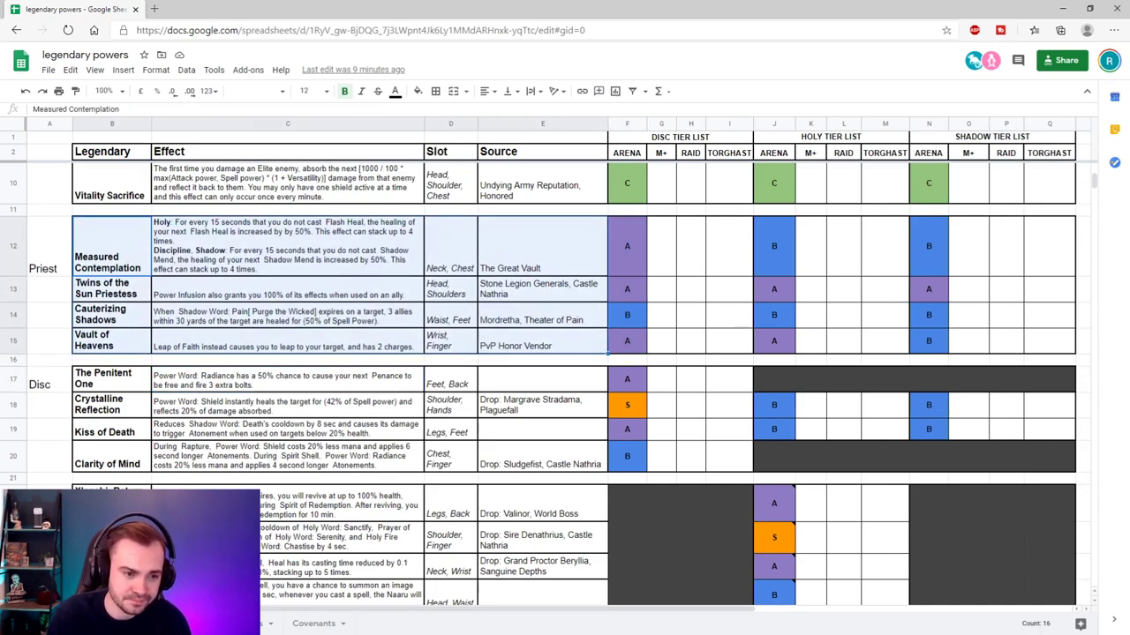
# - Examine Measured Contemplation's effect and the Disc arena ratings of Measured Contemplation, Twins of the Sun Priestess and Cauterizing Shadows
pyautogui.click(111, 251)
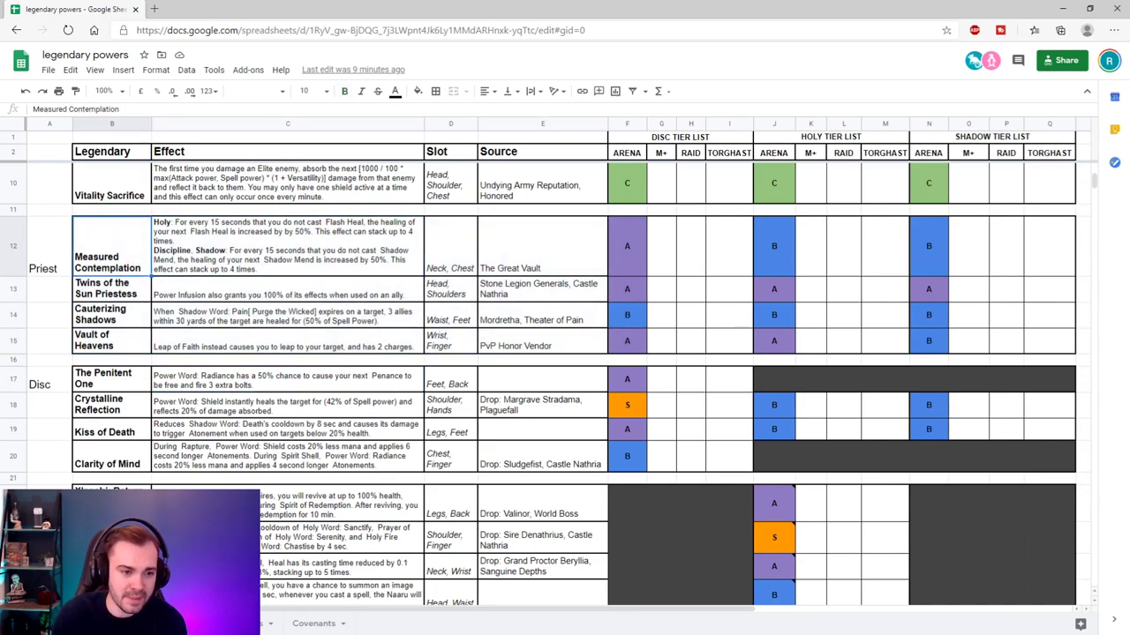
pyautogui.click(288, 245)
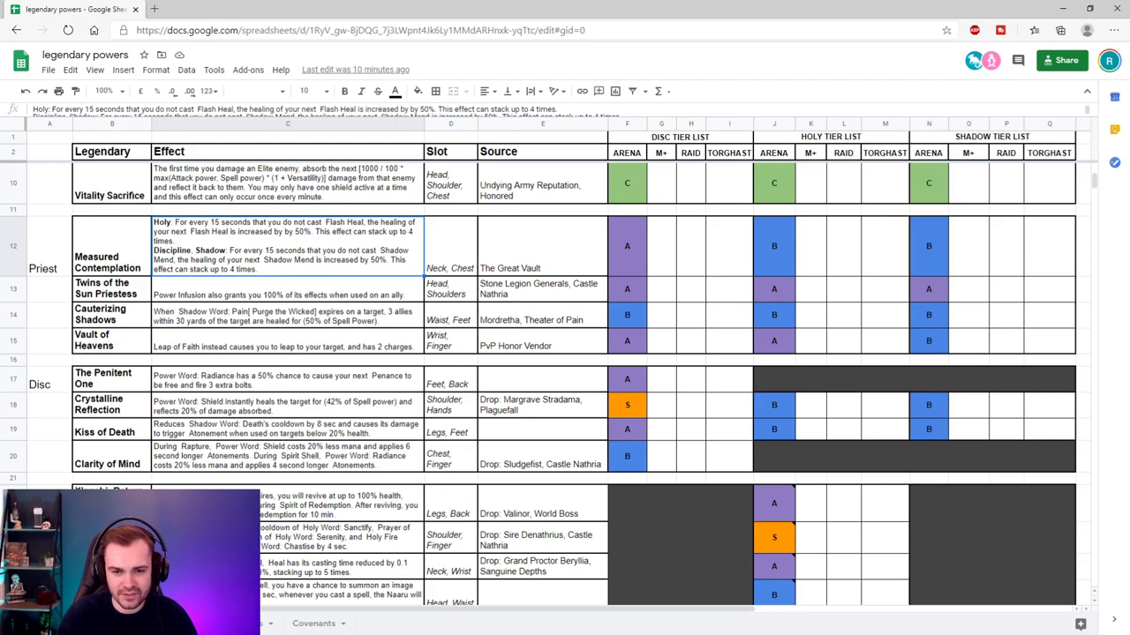
pyautogui.click(627, 246)
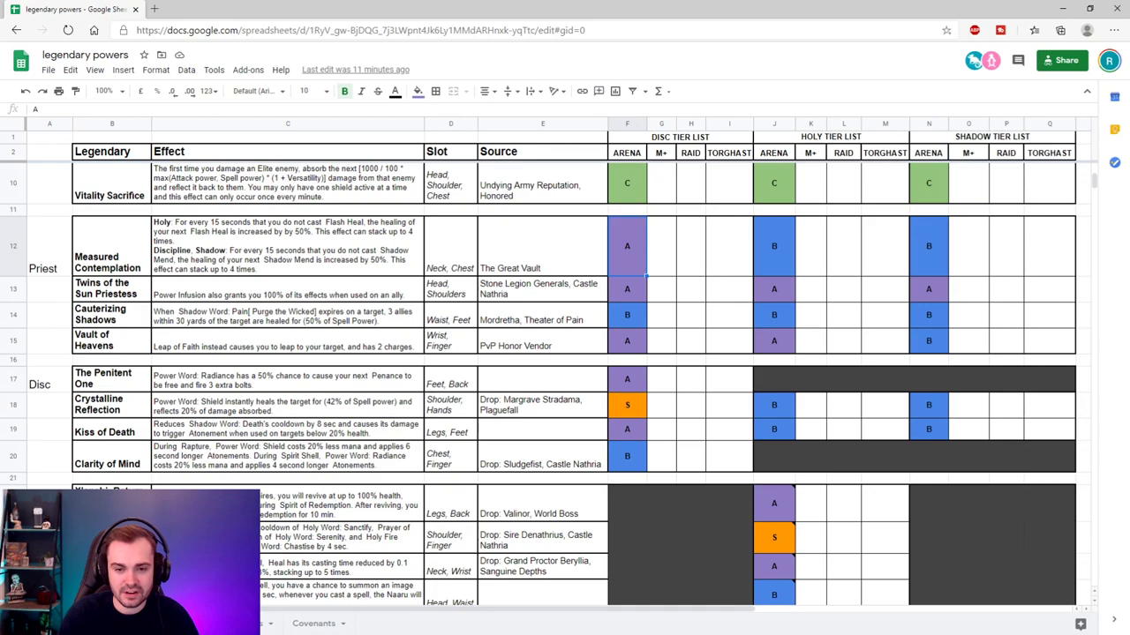
pyautogui.click(626, 289)
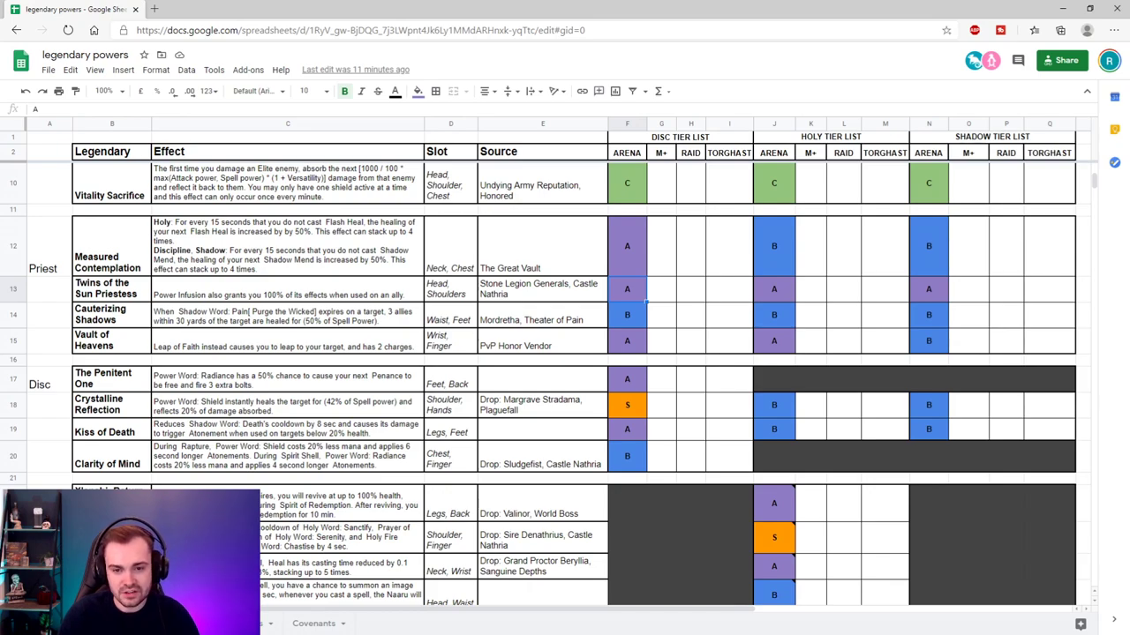
pyautogui.click(626, 314)
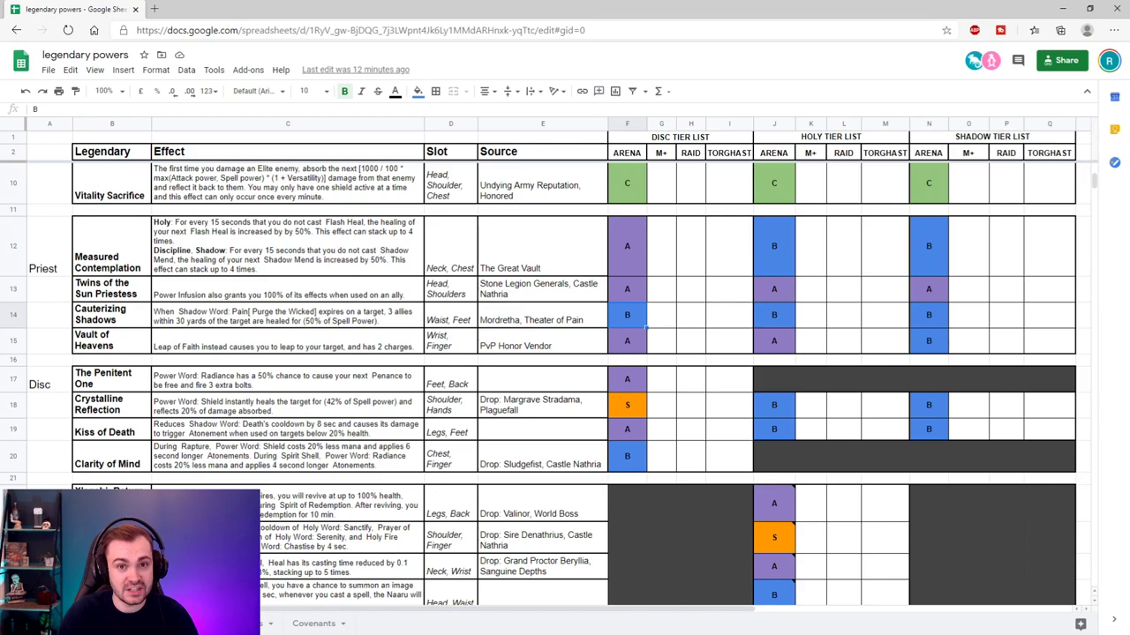
# - Read through the Disc, Holy and Shadow legendaries, ending at Shadowflame Prism's Disc arena rating
pyautogui.scroll(-3, 564, 384)
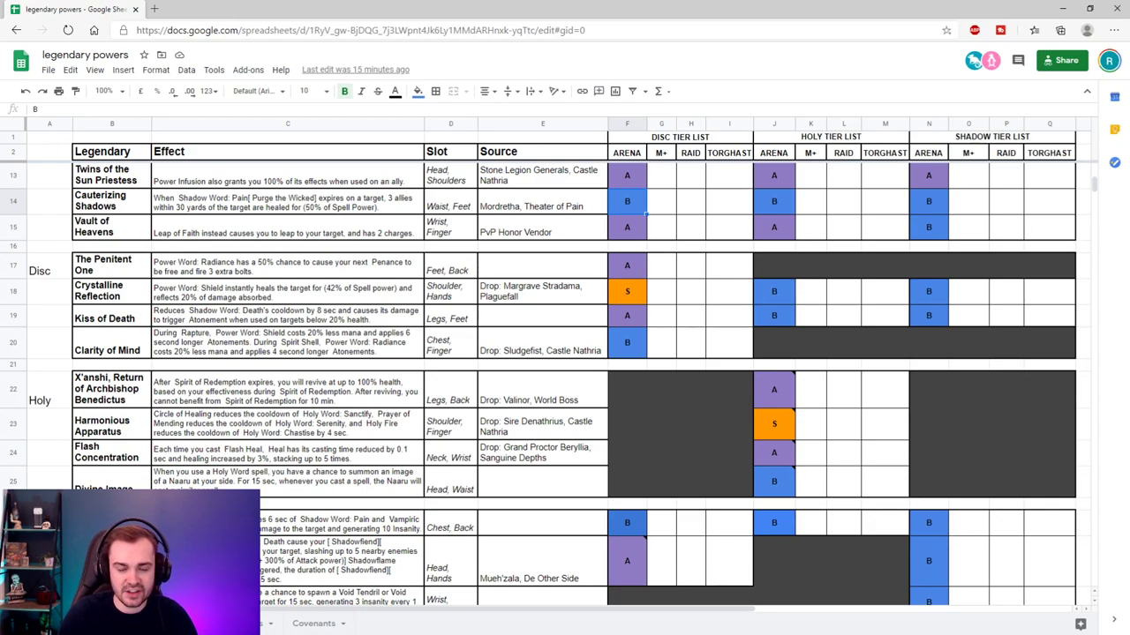
pyautogui.scroll(-3, 553, 384)
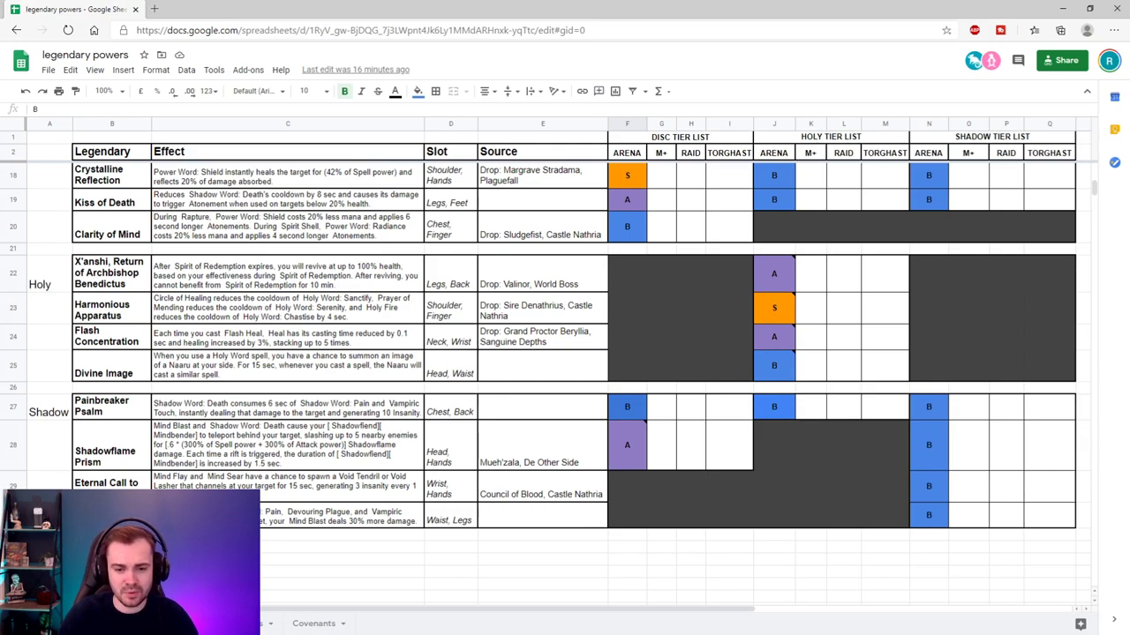
pyautogui.moveTo(627, 445)
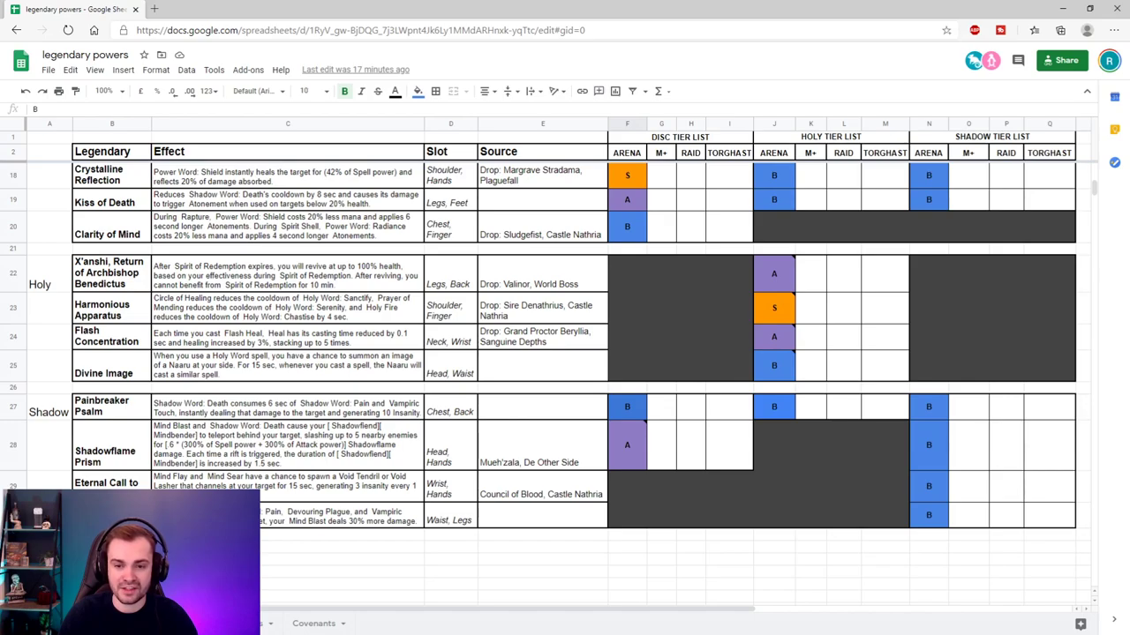
# - Revisit the Priest legendaries, check the Disc arena rating of Twins of the Sun Priestess, and return to the General section
pyautogui.scroll(5, 565, 383)
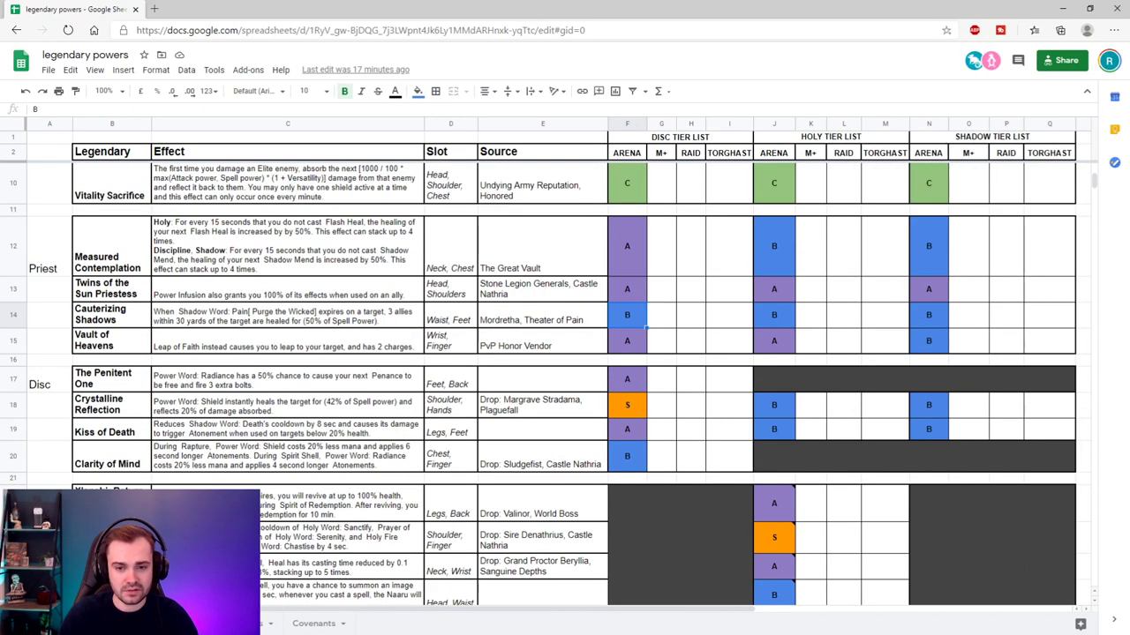
pyautogui.scroll(5, 564, 383)
pyautogui.scroll(-4, 565, 383)
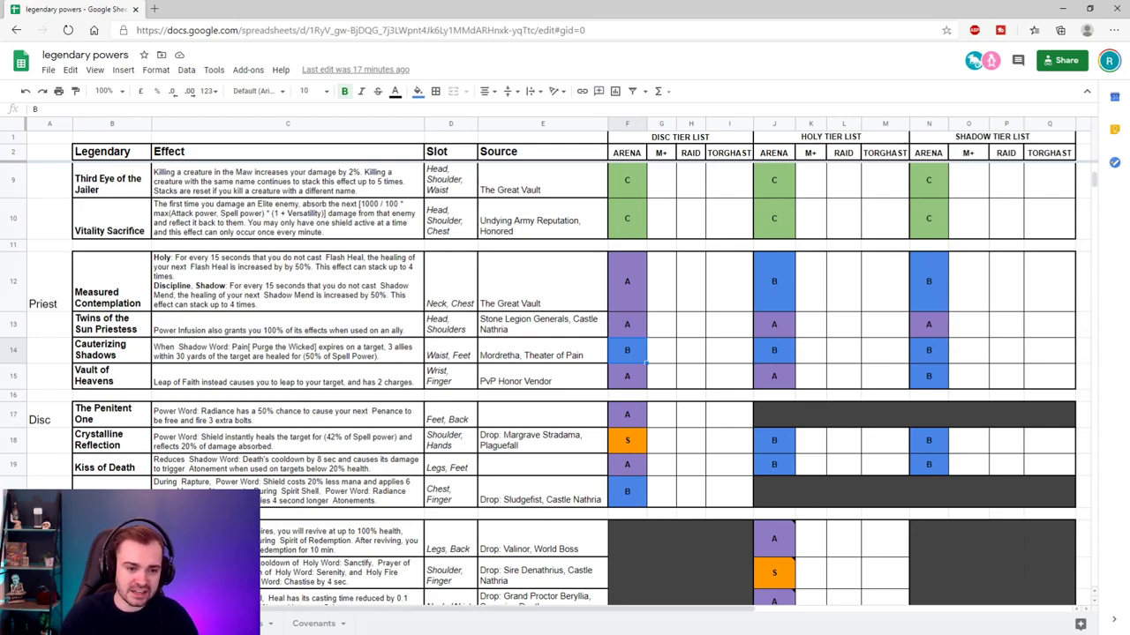
pyautogui.click(627, 324)
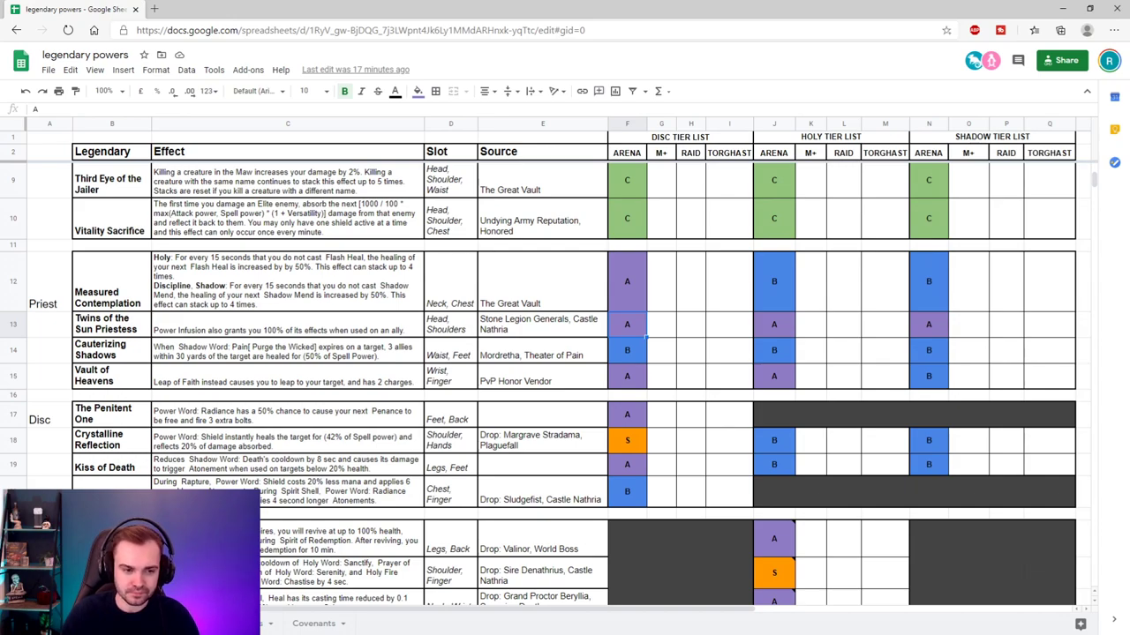
pyautogui.scroll(-1, 538, 385)
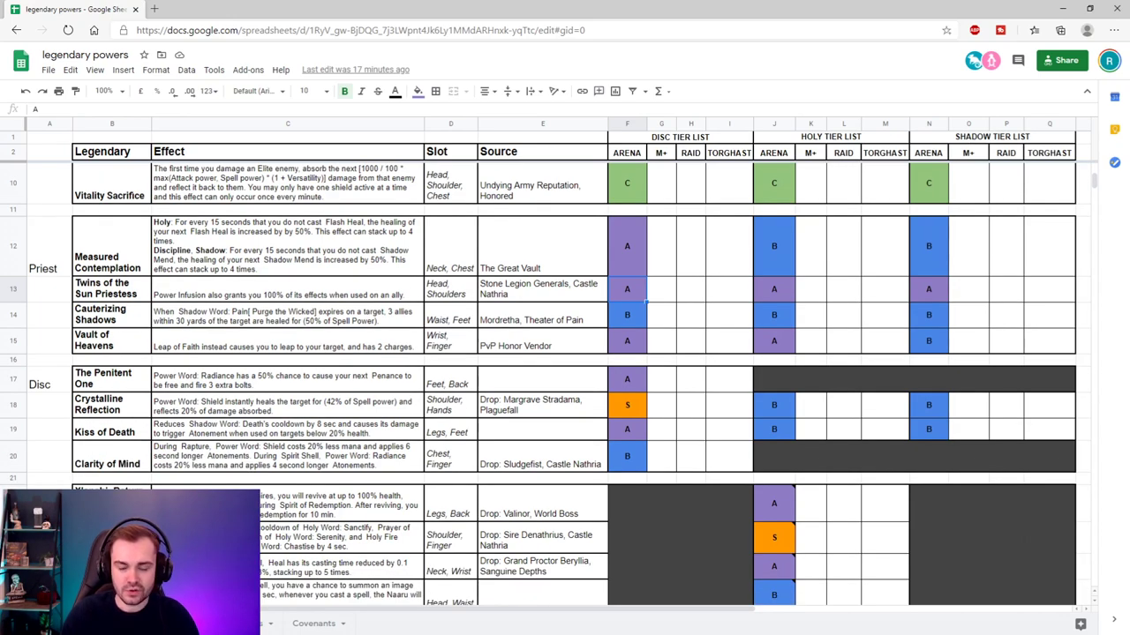
pyautogui.scroll(5, 538, 385)
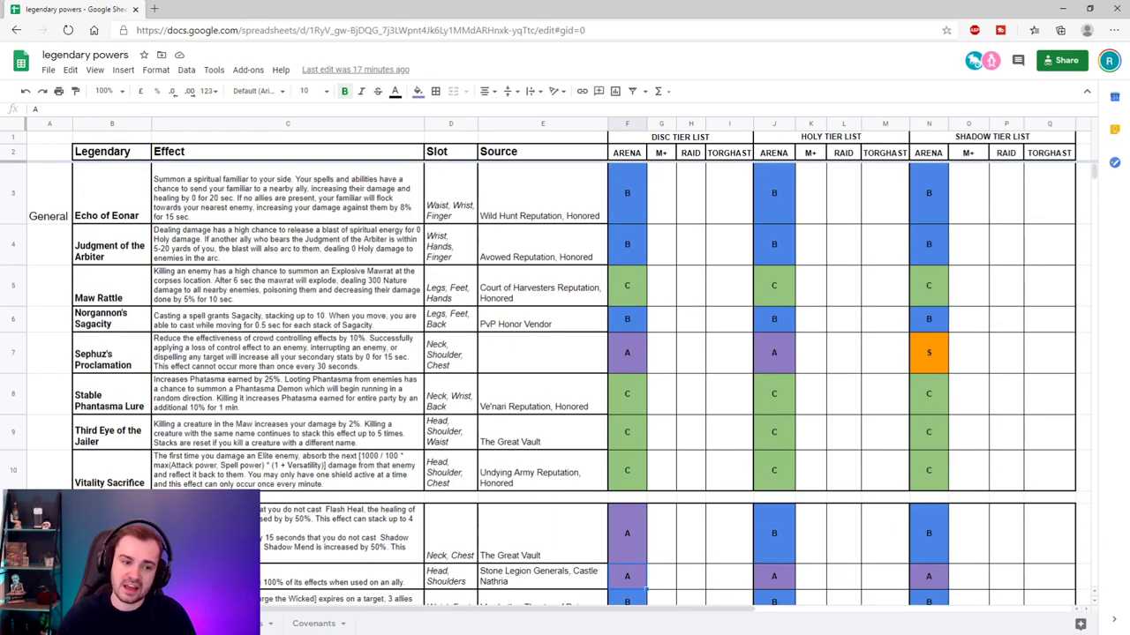